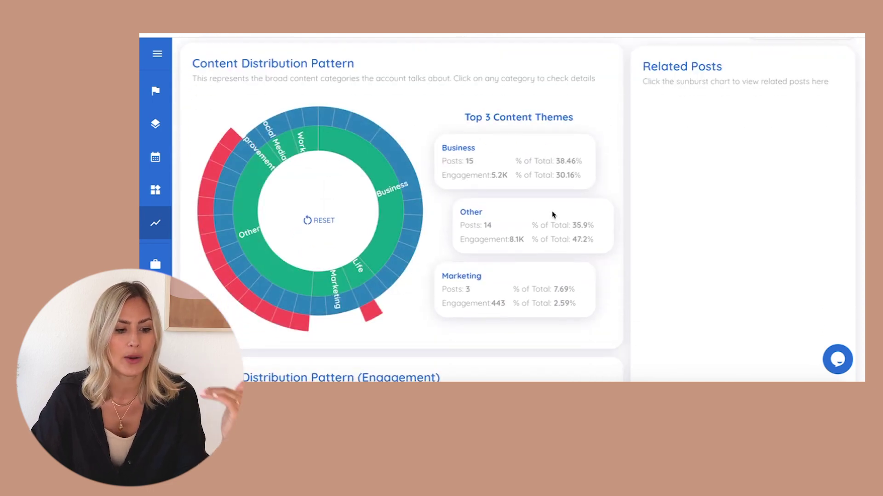
scroll(551, 215, down, 8)
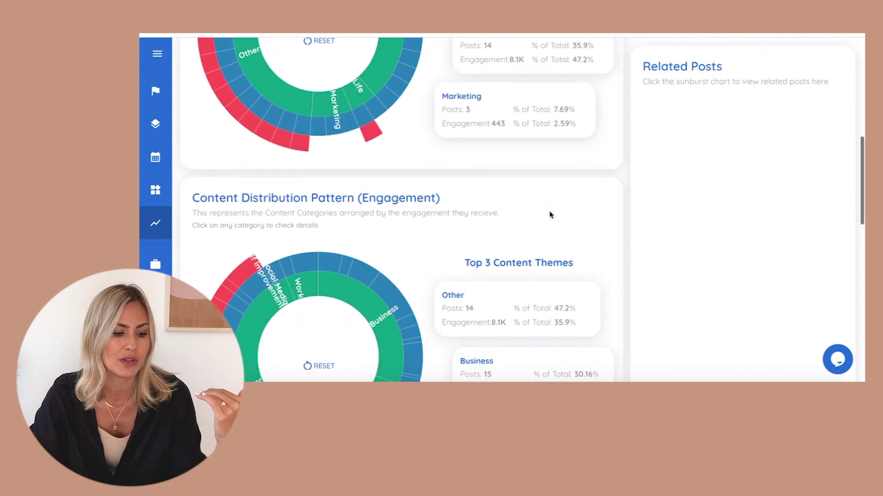
scroll(550, 214, up, 10)
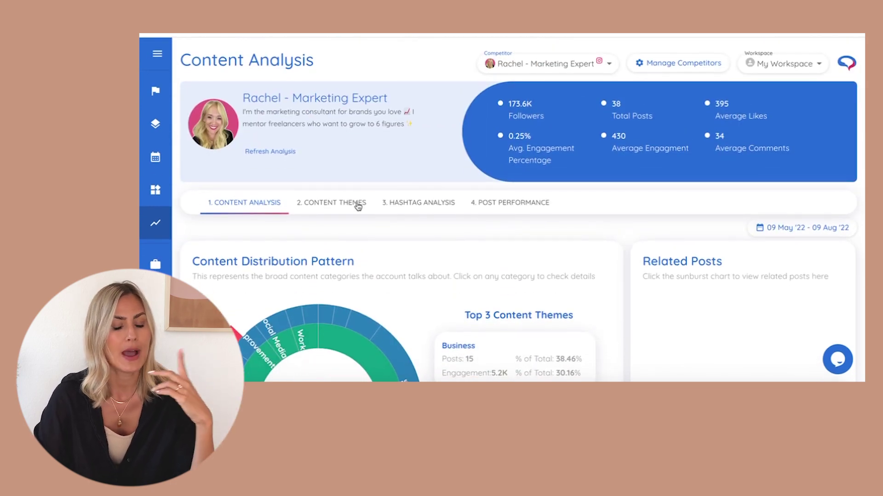
click(804, 228)
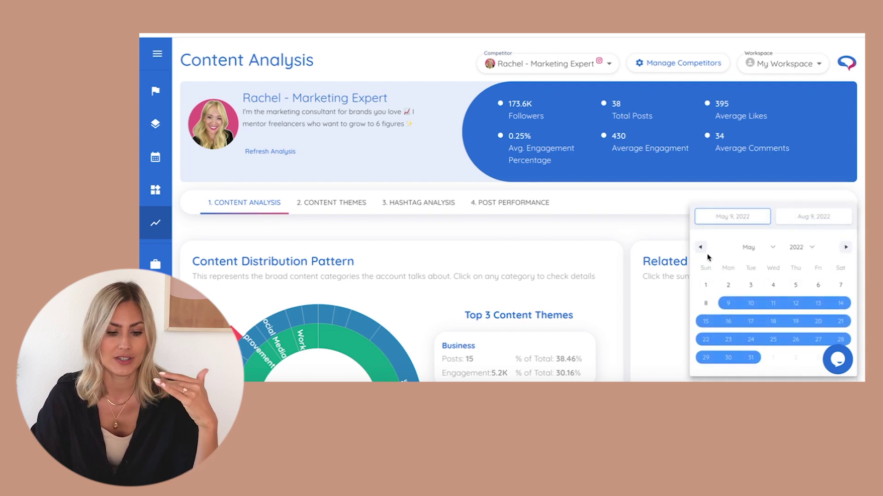
click(646, 236)
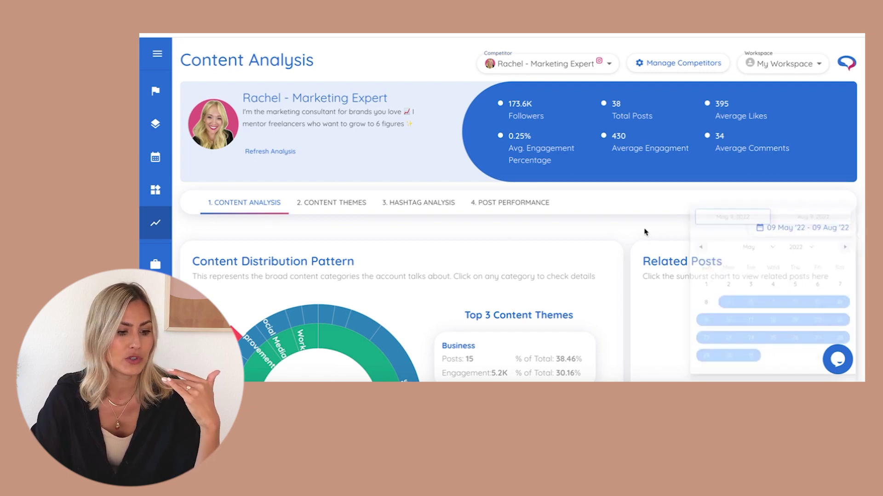
Step: Show the Content Themes breakdown and scroll its themes table of engagement, share of voice and posts
click(345, 205)
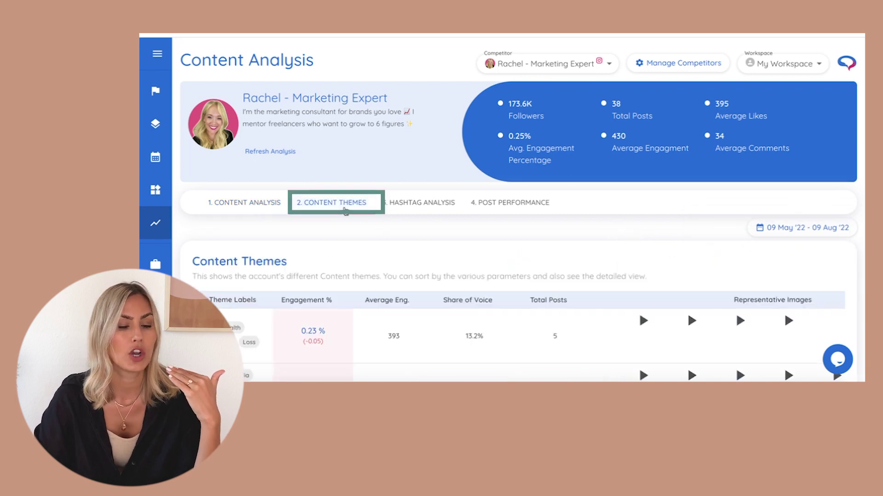
scroll(345, 211, down, 3)
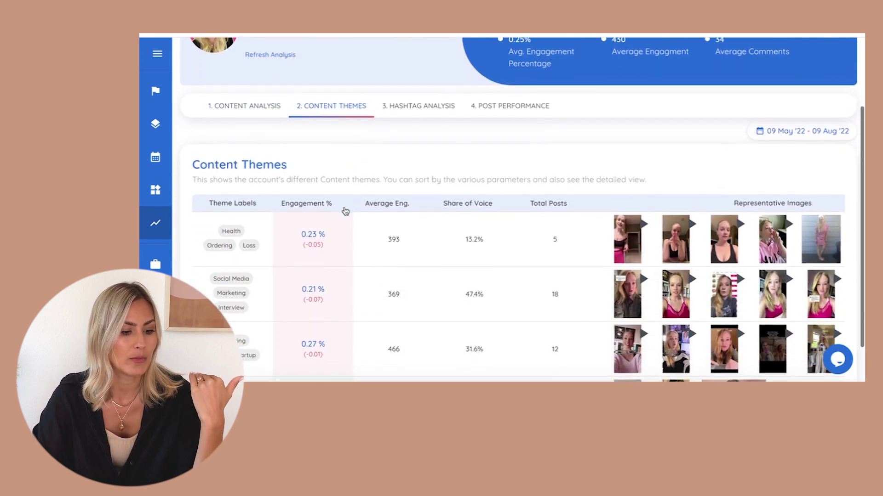
scroll(345, 210, up, 1)
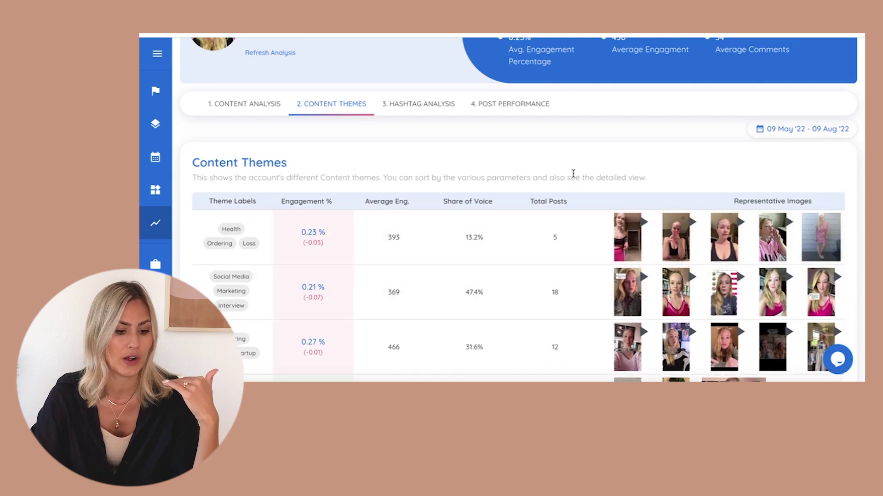
scroll(572, 174, down, 1)
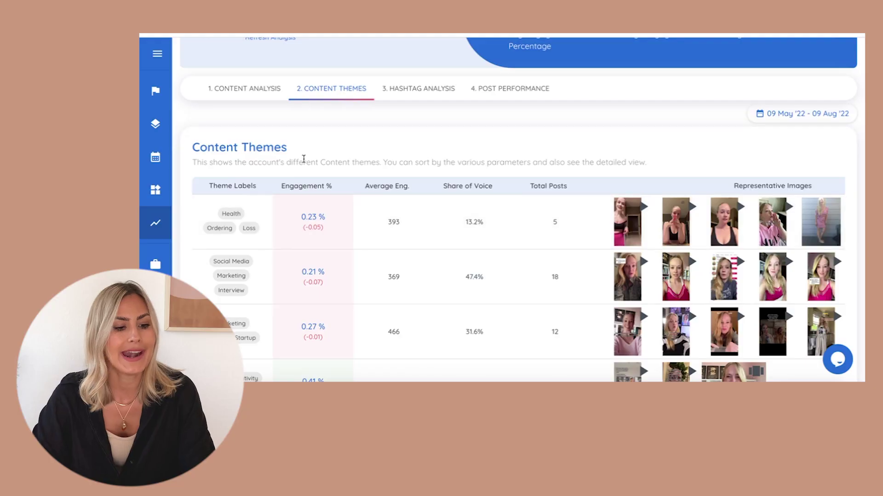
Step: Open Post Performance to see the video-dominated Post Distribution and Engagement Contribution charts
click(508, 90)
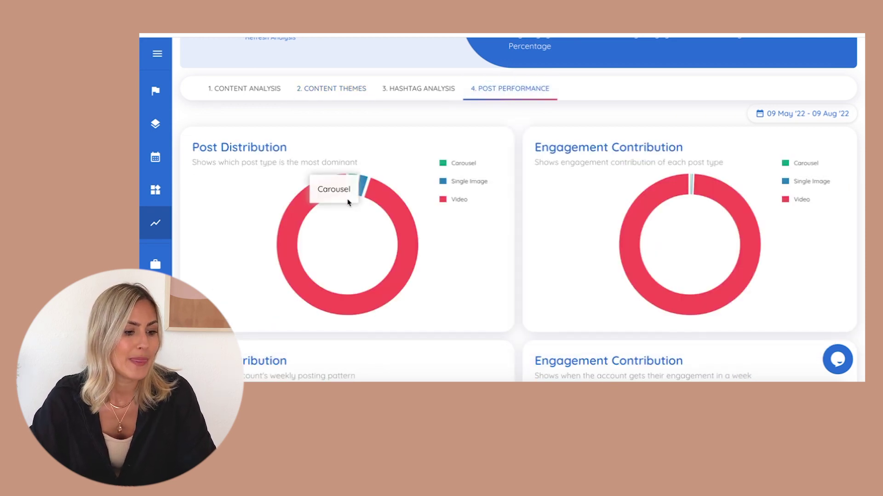
scroll(348, 200, down, 2)
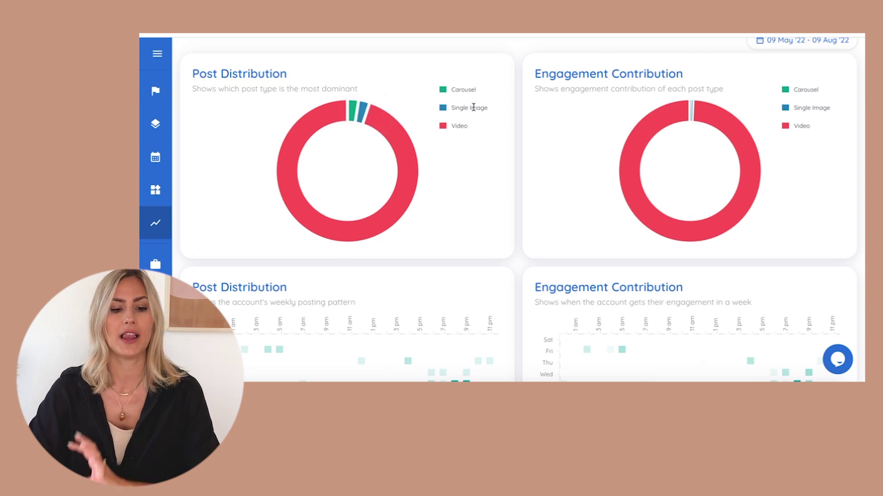
scroll(473, 107, up, 5)
scroll(475, 104, down, 8)
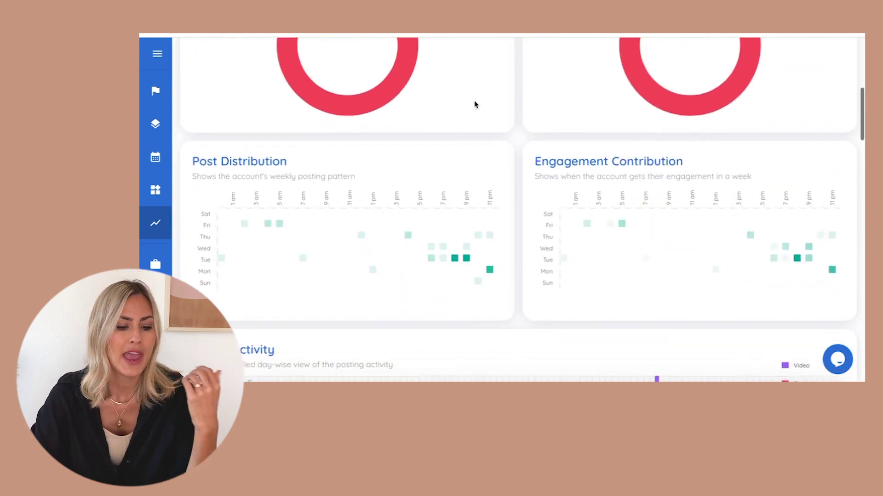
scroll(475, 104, down, 3)
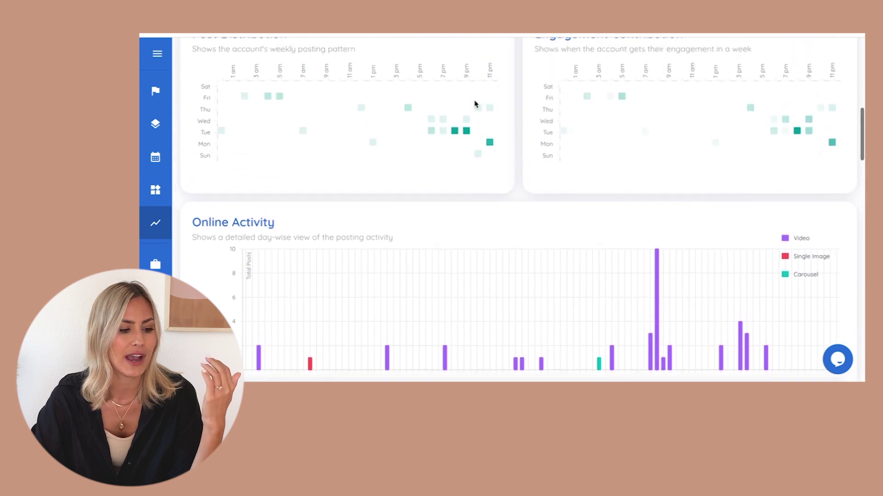
scroll(474, 104, up, 3)
Step: Scroll through the weekly posting patterns and activity charts down to the Best Performing Posts
scroll(475, 104, down, 2)
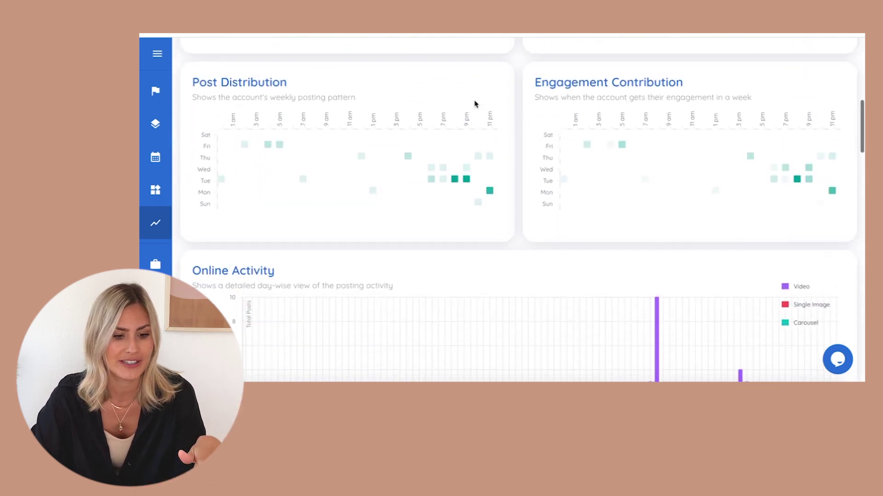
scroll(475, 104, down, 5)
scroll(476, 97, down, 6)
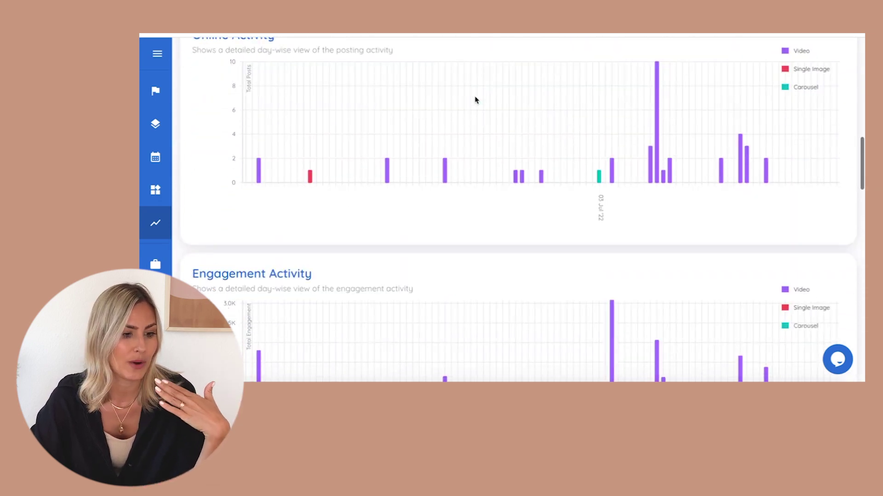
scroll(476, 94, down, 13)
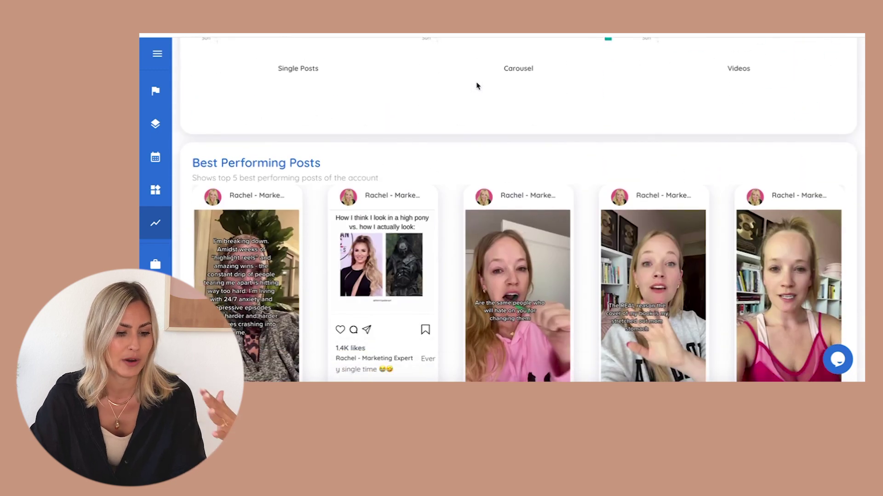
scroll(477, 85, down, 1)
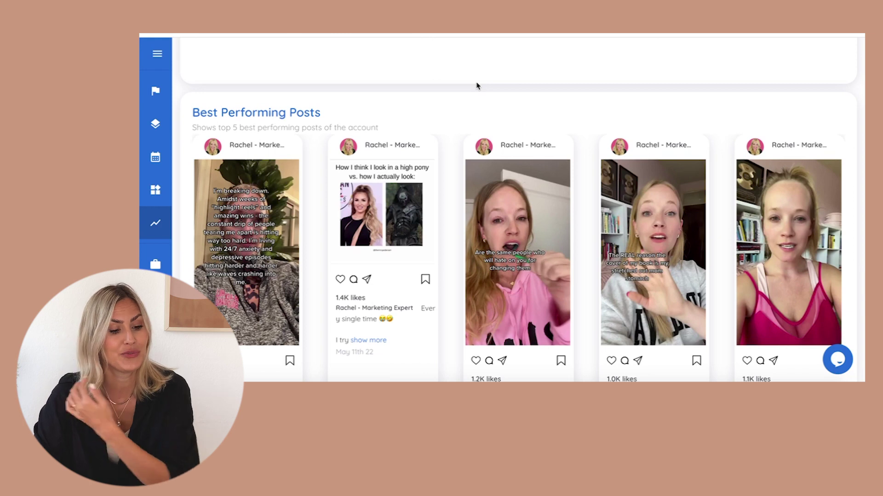
mouse_move(485, 264)
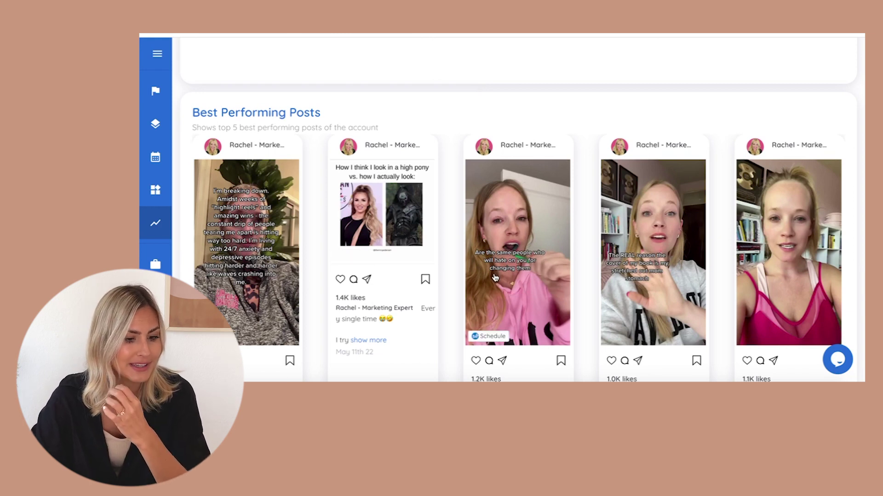
scroll(494, 277, down, 2)
scroll(494, 275, down, 1)
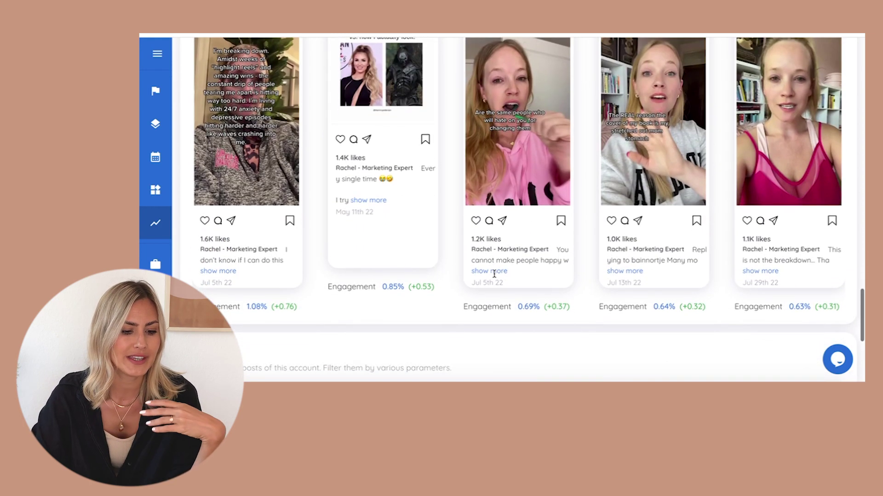
scroll(494, 274, up, 2)
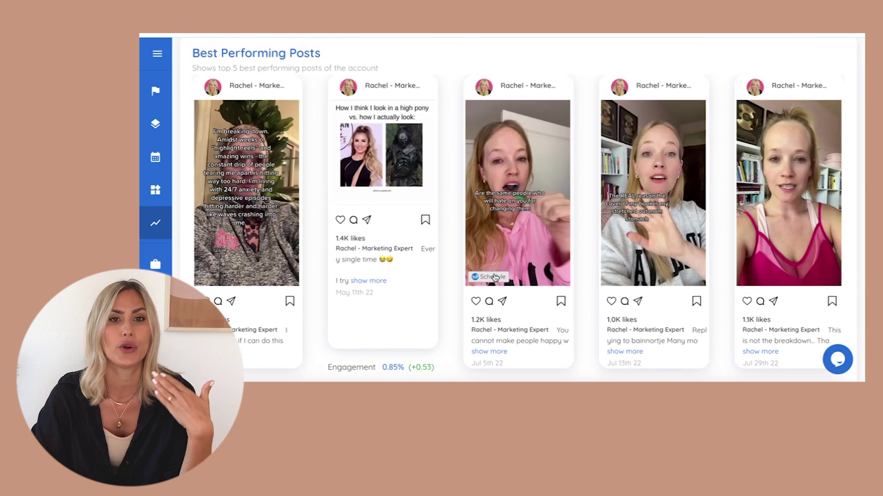
scroll(495, 277, up, 1)
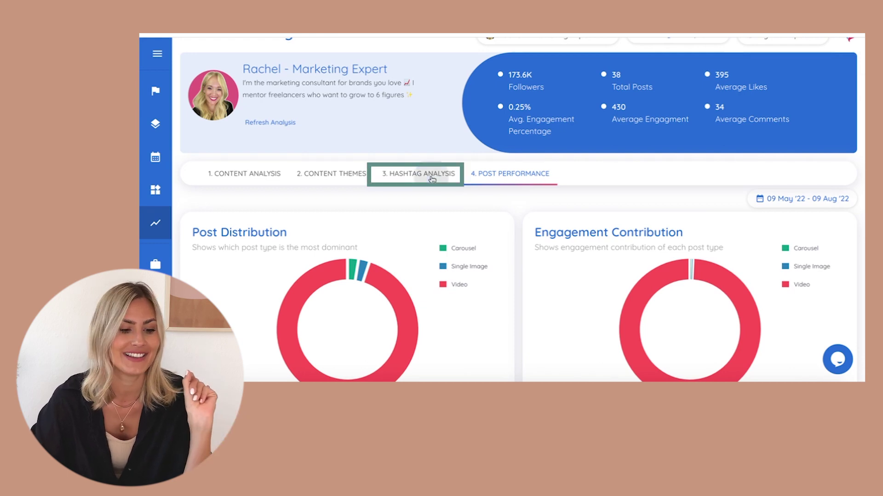
Step: Open the Hashtag Analysis tab and scroll through the competitor's Hashtag Sets and Hashtag Details
click(432, 179)
scroll(575, 252, down, 1)
scroll(572, 254, up, 1)
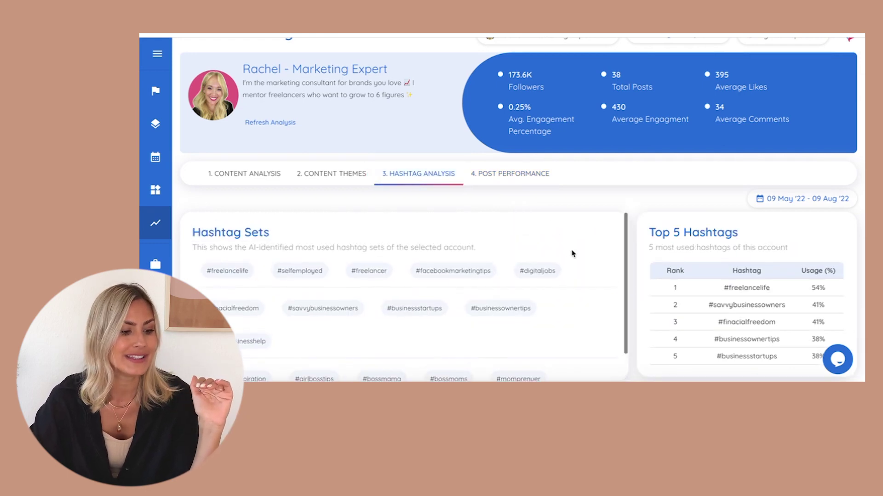
scroll(395, 253, down, 1)
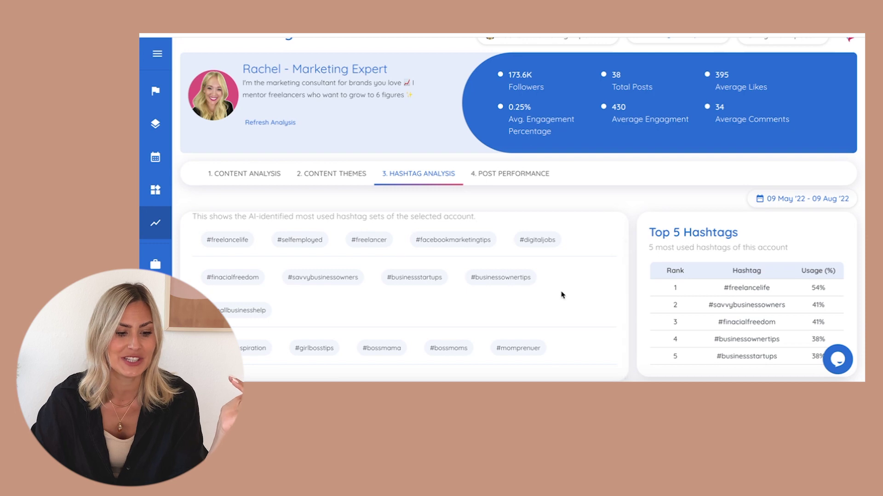
scroll(561, 297, down, 1)
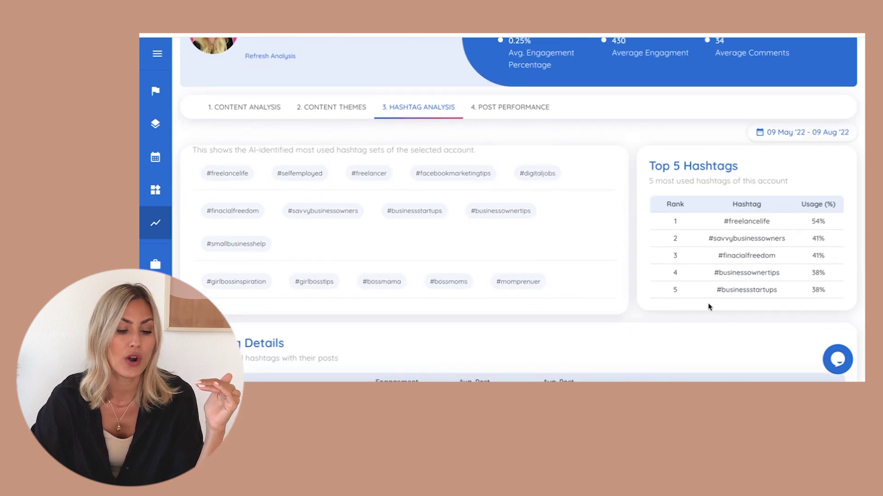
scroll(674, 254, down, 3)
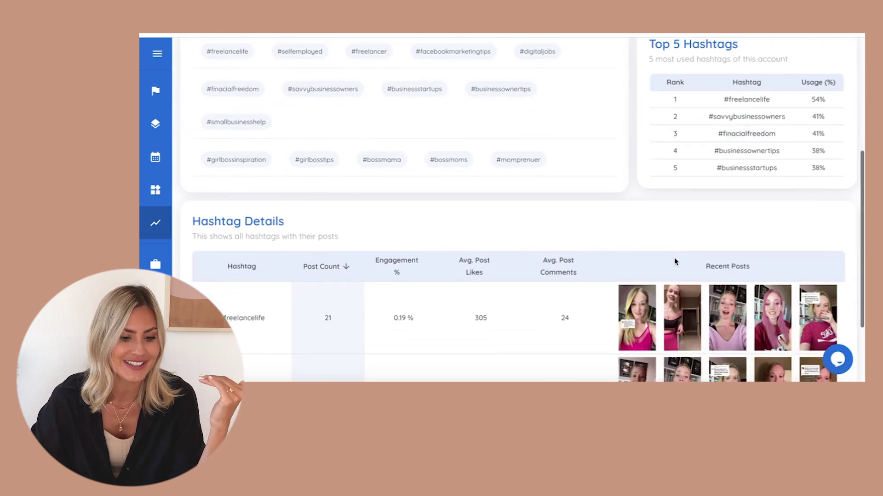
scroll(674, 262, down, 2)
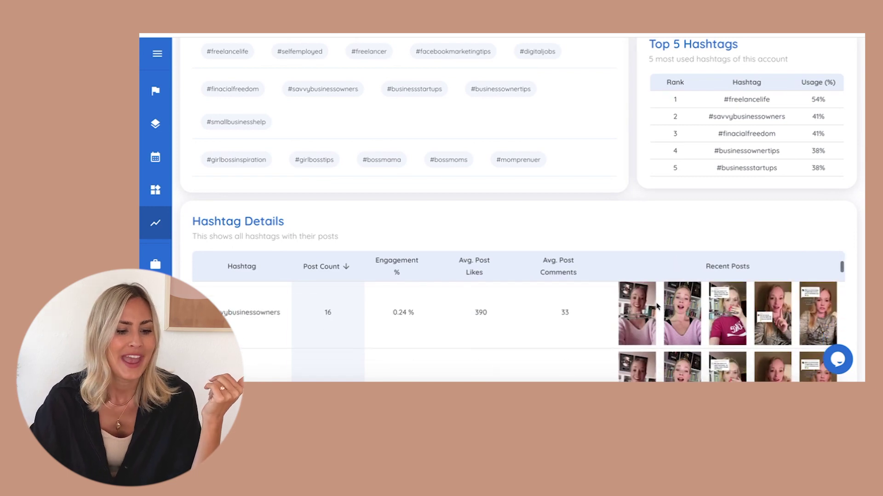
scroll(578, 351, up, 2)
scroll(571, 229, down, 3)
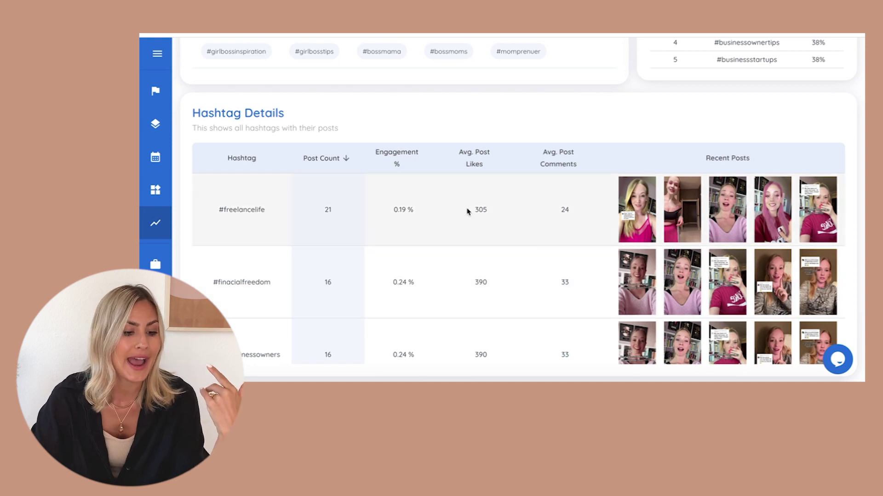
scroll(467, 219, up, 8)
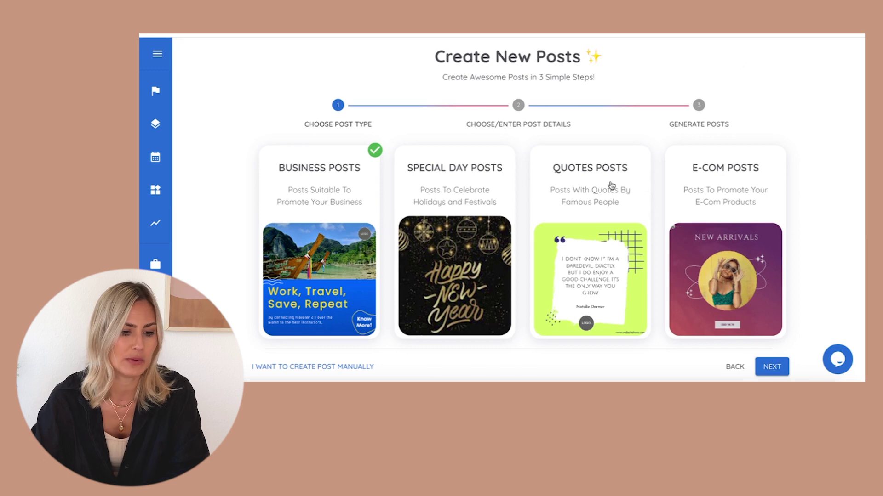
Step: Describe the post as the idea 'how to get started as a social media manager'
click(771, 368)
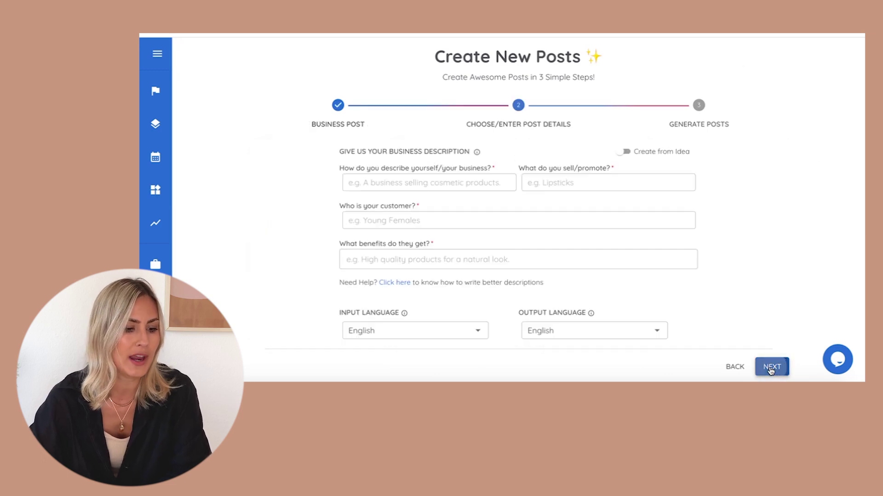
click(624, 152)
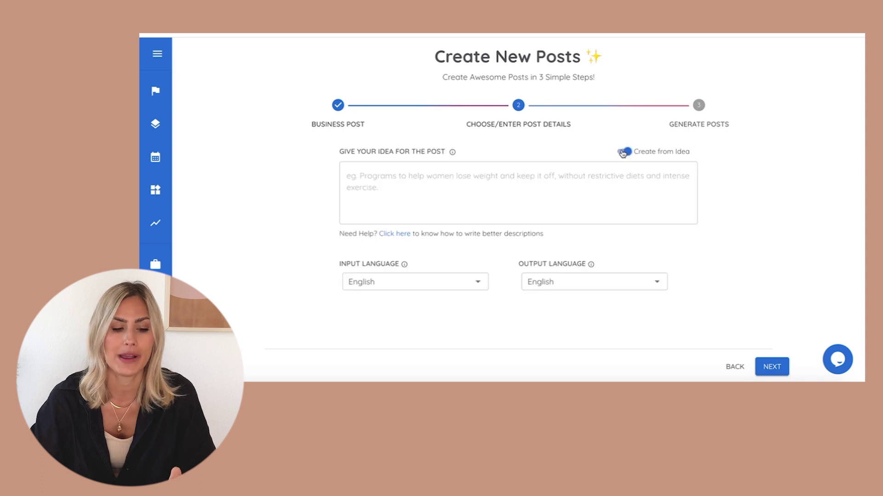
click(554, 182)
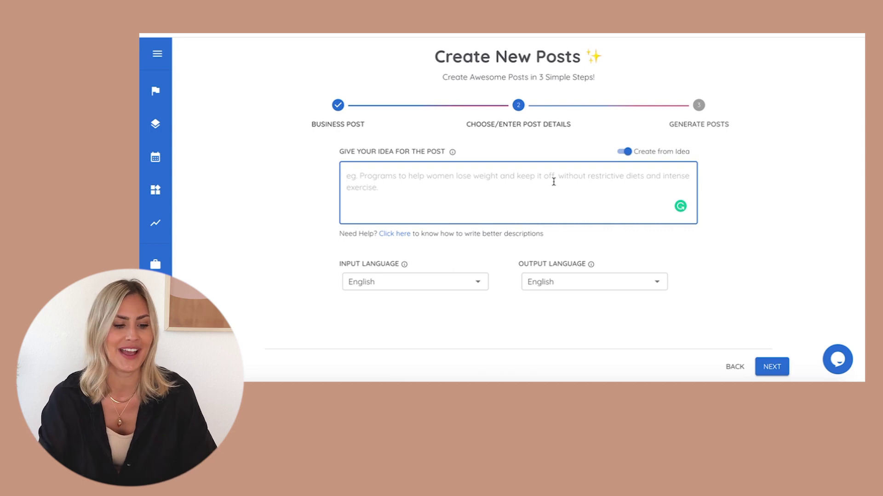
text(how to get started as a social media manager)
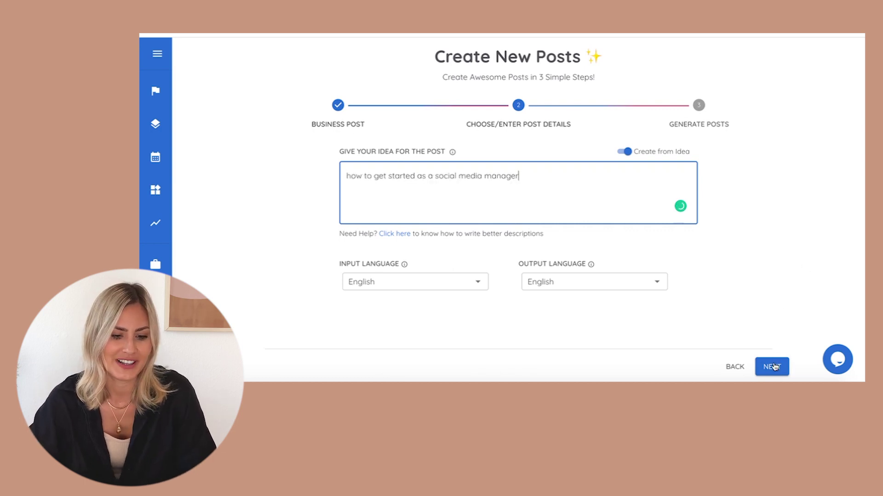
Step: Choose Professional, Playful, Vibrant and Minimal styles with brand palette and Casual tone, then generate
click(774, 367)
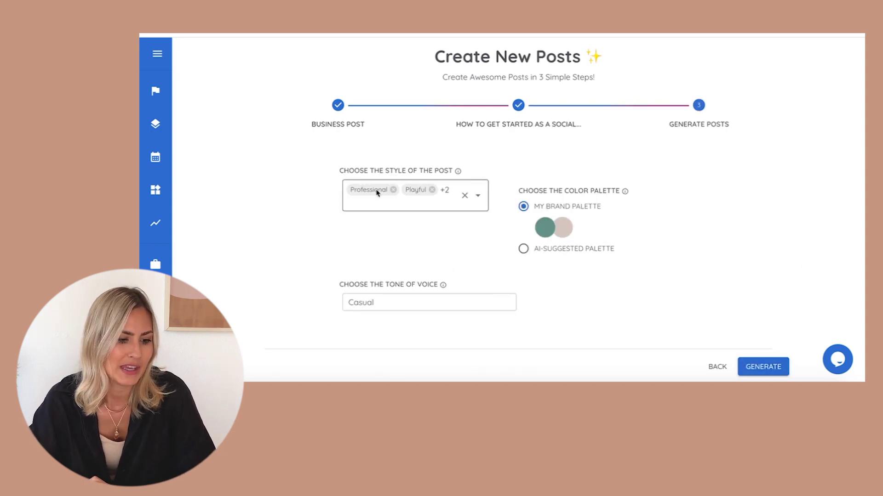
click(478, 198)
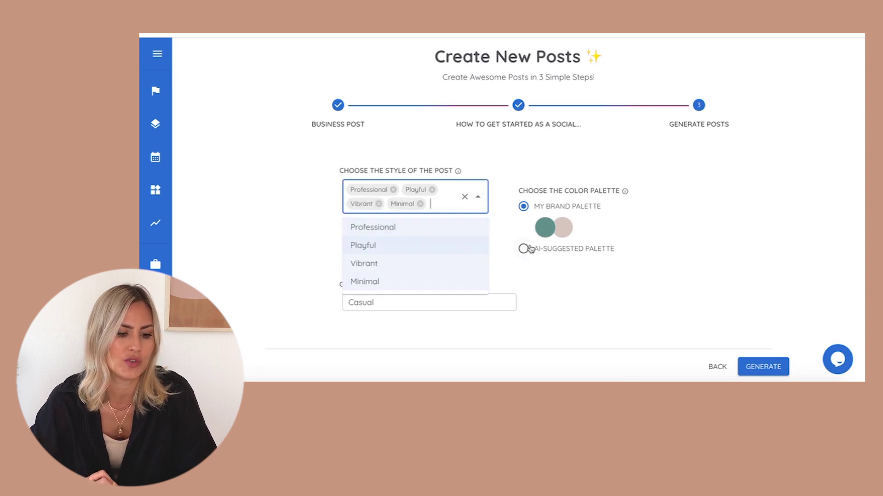
click(544, 274)
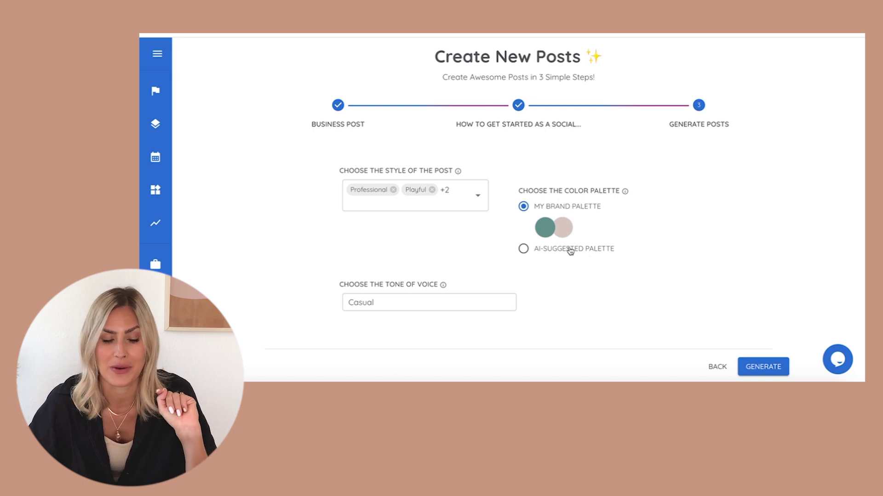
click(752, 366)
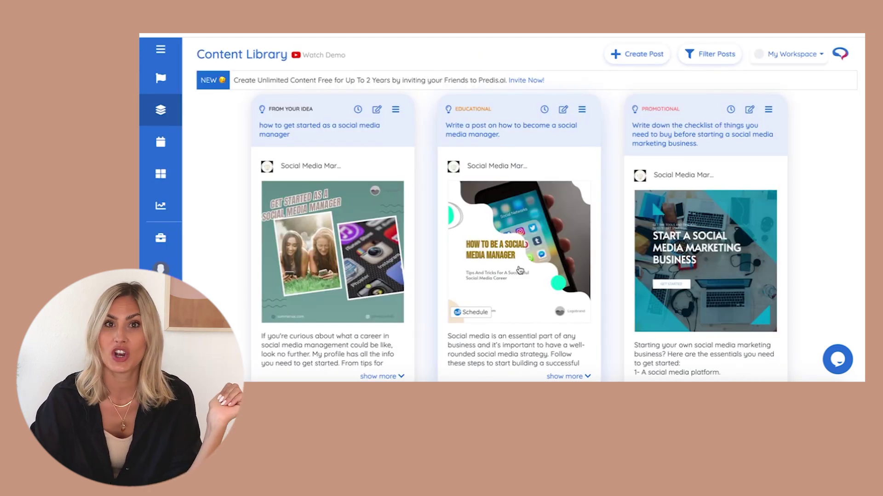
Step: Scroll through the generated posts in the Content Library
scroll(519, 270, down, 2)
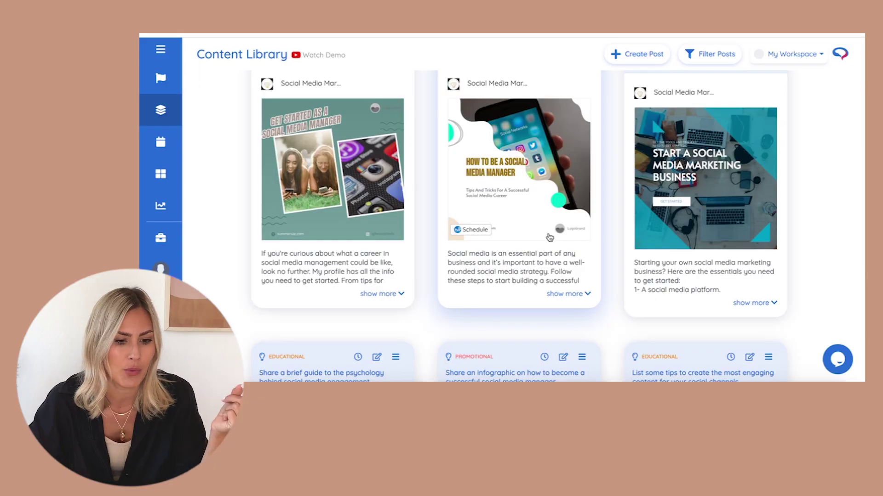
scroll(550, 238, up, 2)
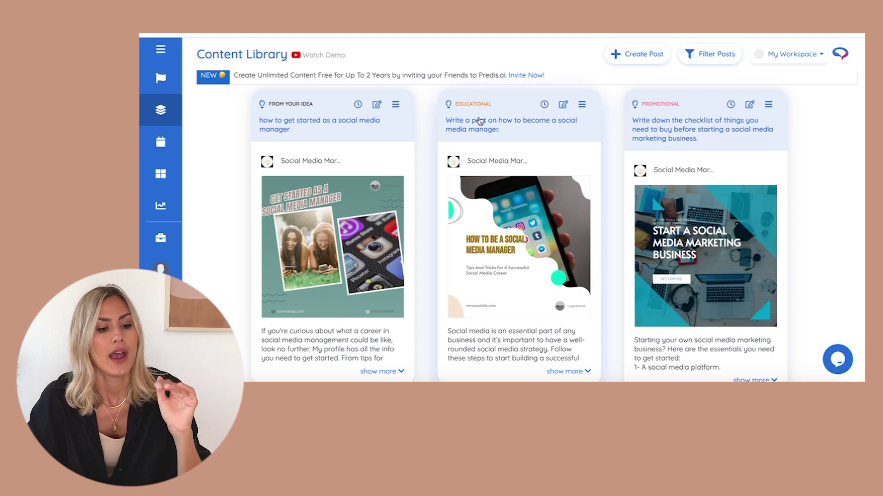
scroll(682, 138, down, 4)
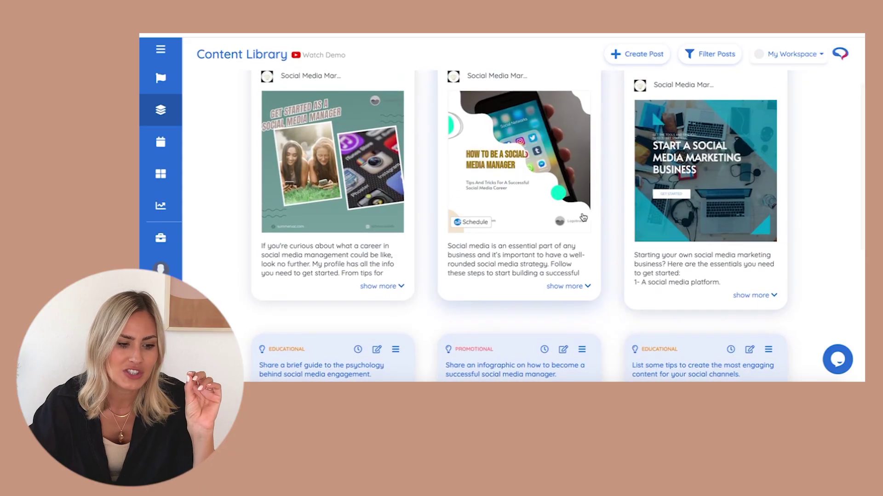
Step: Read the middle post's full seven-step caption and open it in the Create Post editor
click(578, 287)
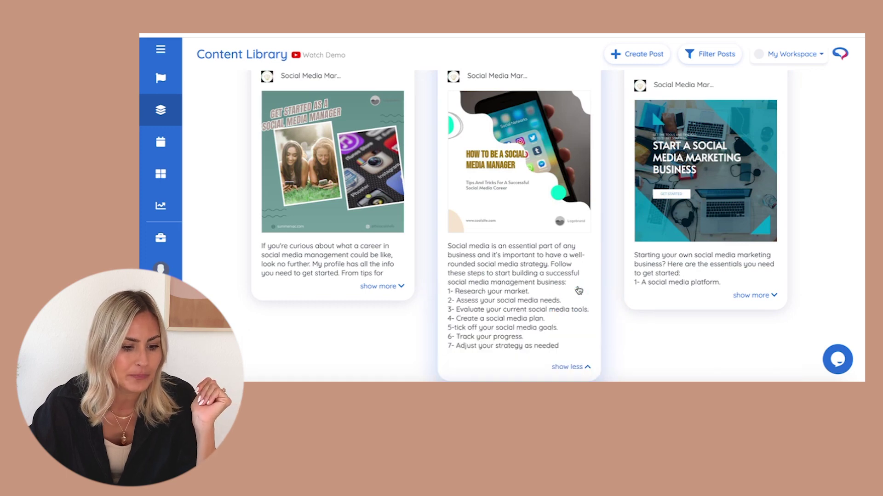
scroll(532, 96, down, 2)
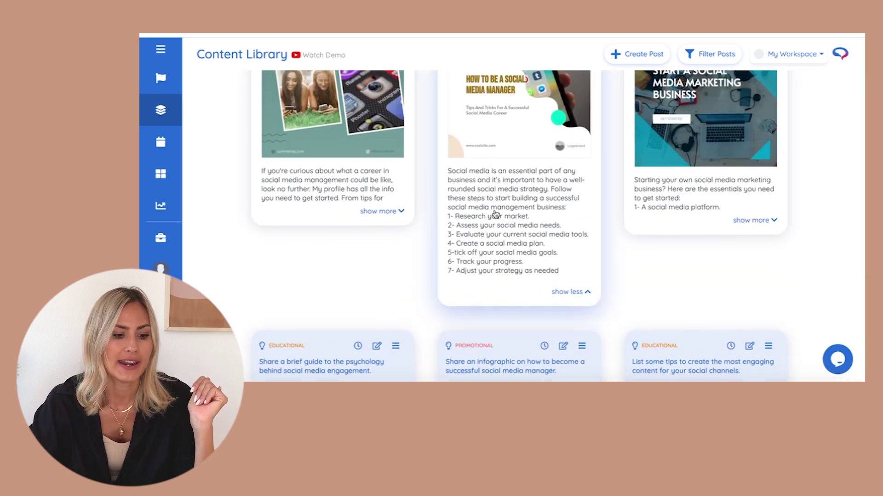
scroll(495, 214, up, 3)
scroll(495, 214, down, 2)
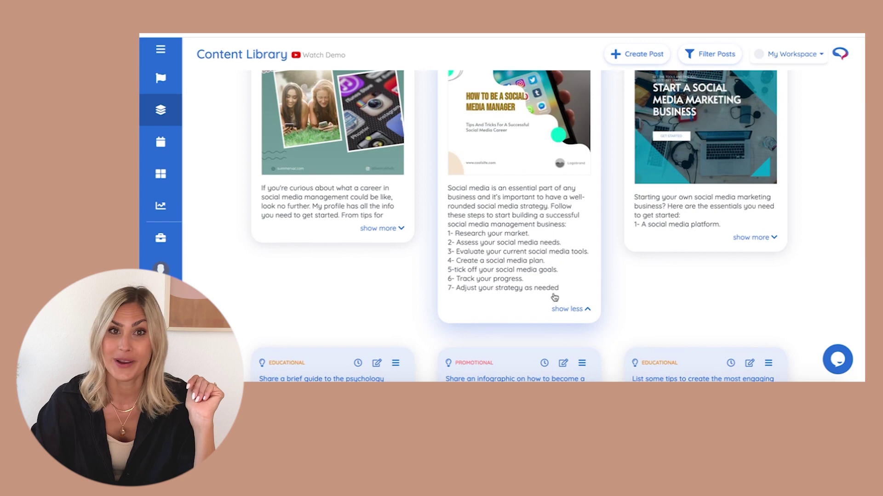
scroll(556, 299, up, 2)
mouse_move(497, 200)
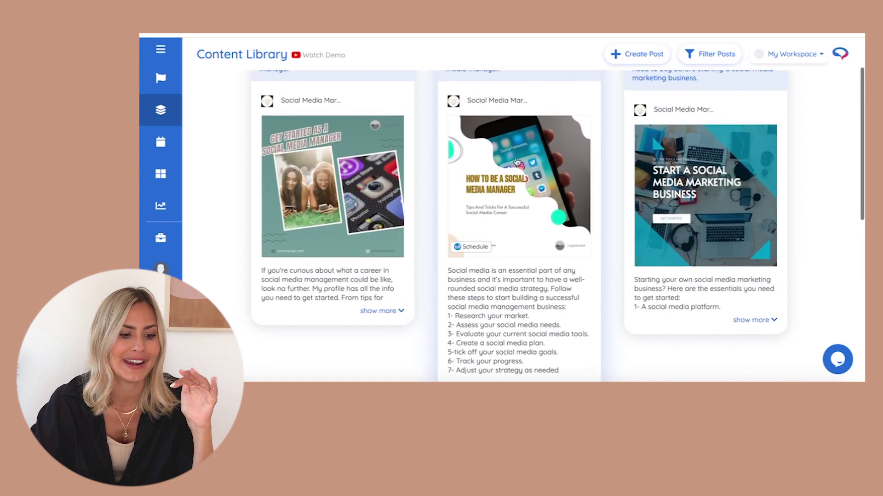
click(518, 208)
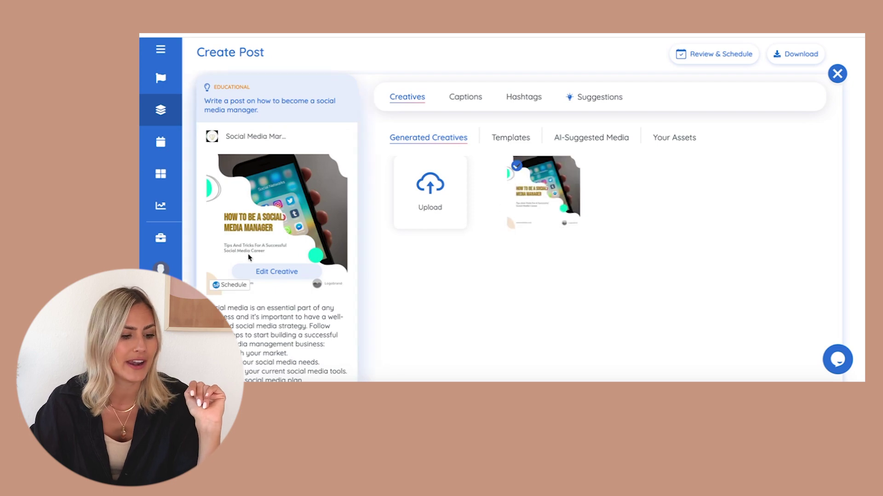
Step: Open the creative in the design editor and recolour the green circle olive
scroll(258, 226, down, 1)
click(258, 226)
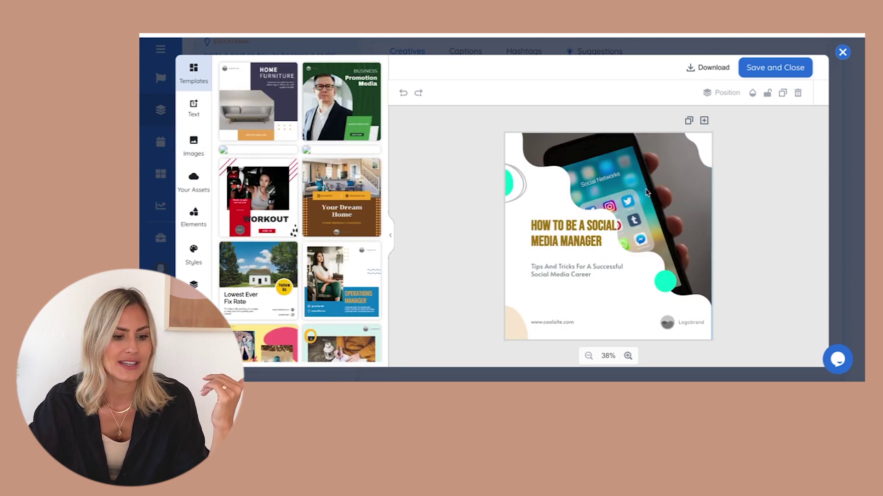
click(674, 282)
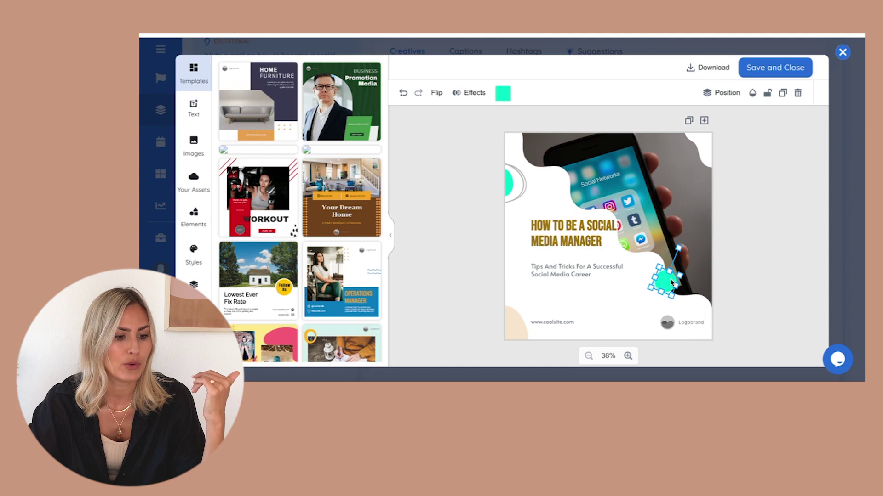
click(506, 94)
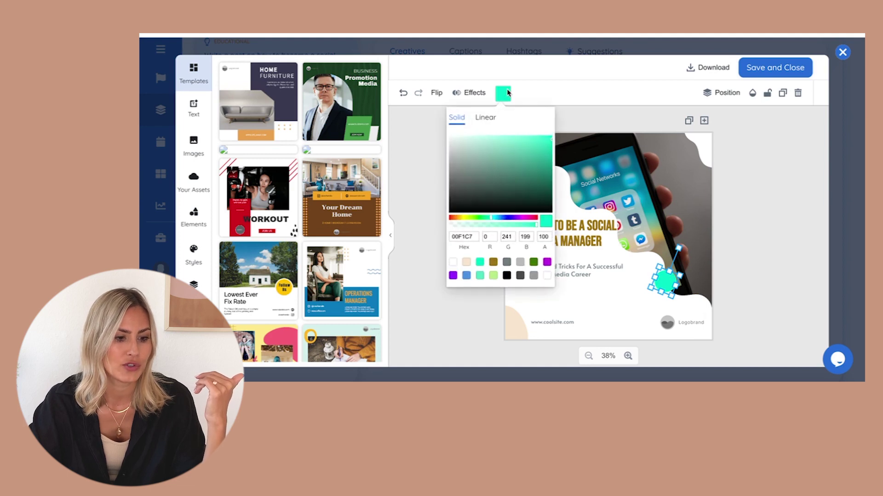
click(495, 259)
click(755, 208)
click(755, 207)
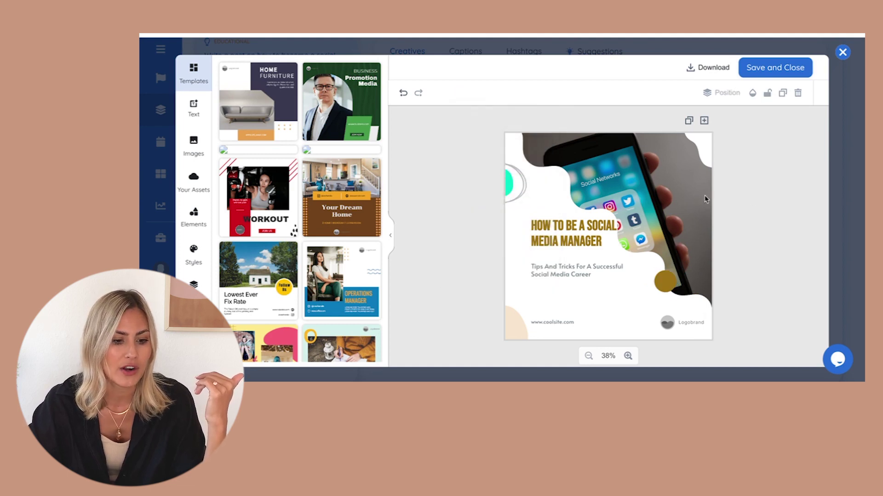
click(674, 179)
mouse_move(674, 179)
mouse_down()
mouse_move(649, 206)
mouse_move(664, 189)
mouse_up()
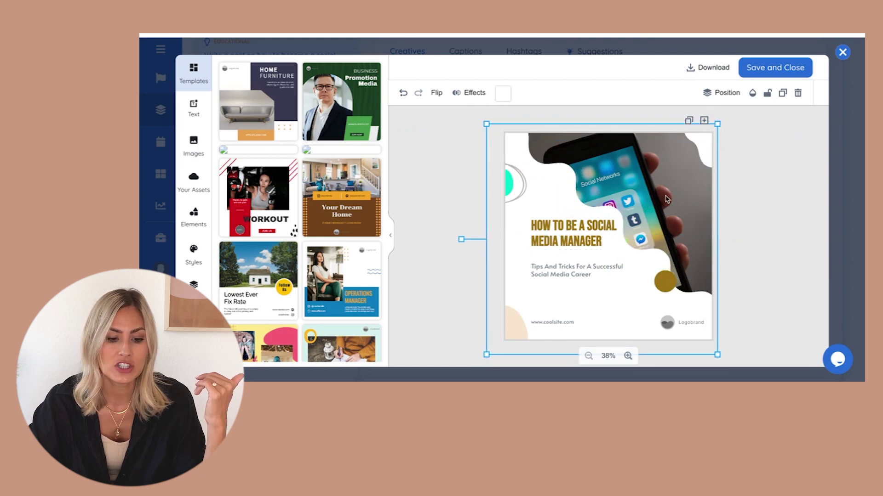
click(665, 331)
key(Delete)
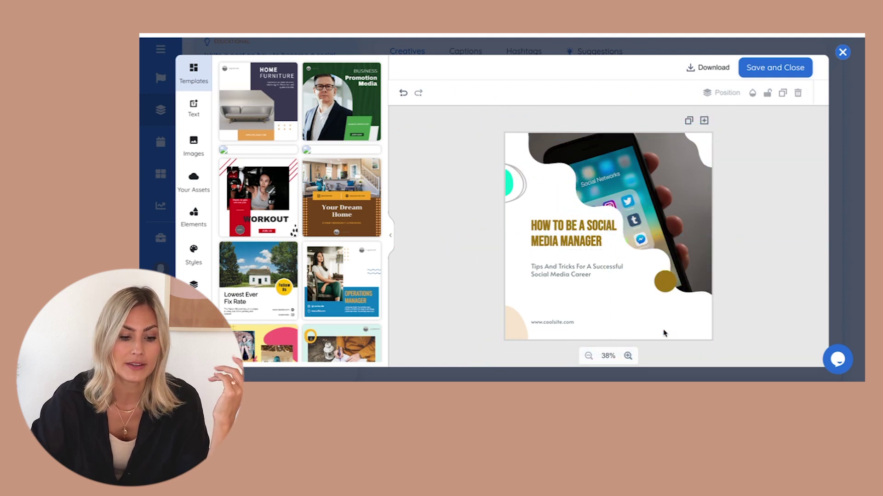
click(563, 322)
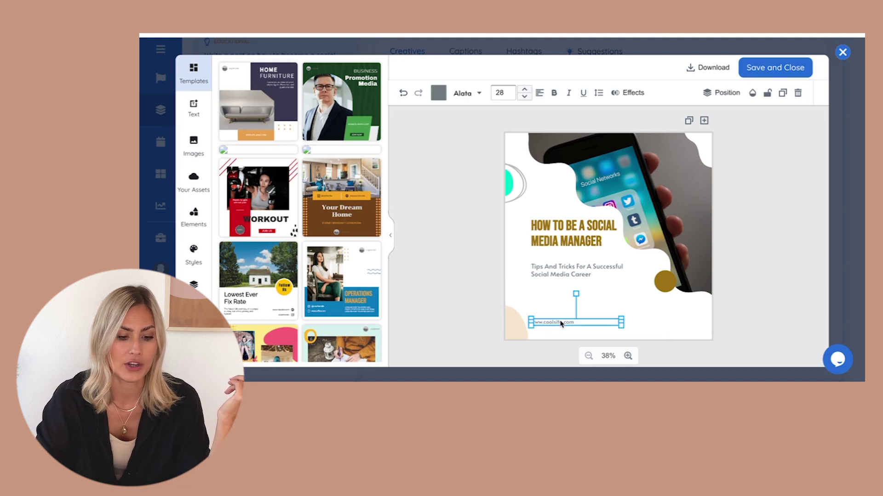
key(Delete)
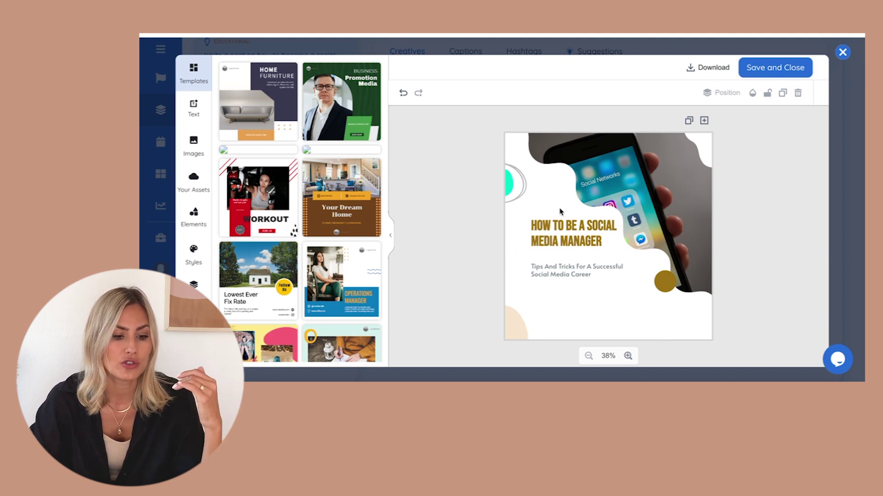
drag(554, 206, 536, 239)
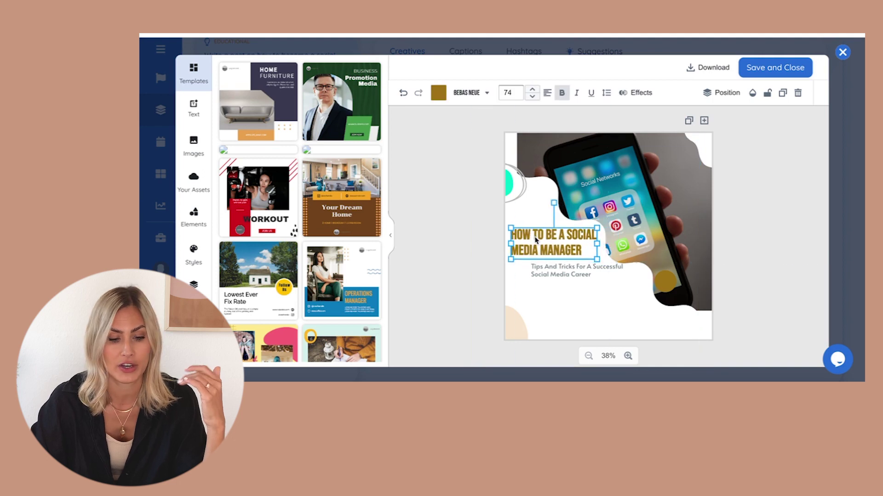
click(777, 71)
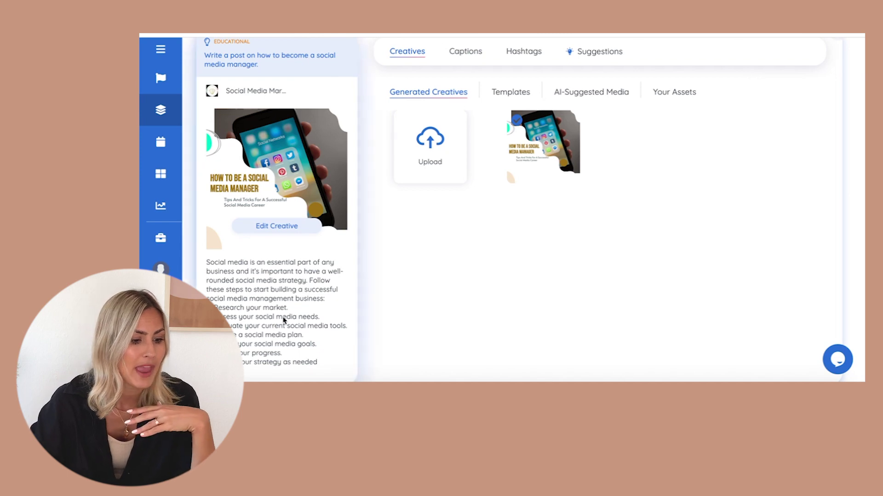
Step: Generate a third caption option, then bring up caption-based hashtag suggestions such as #socialmedia
scroll(277, 322, up, 1)
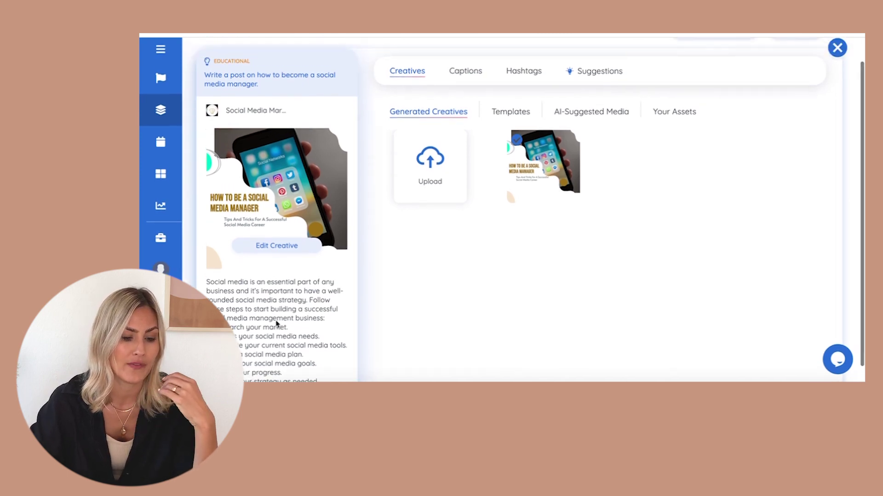
click(462, 69)
scroll(442, 184, down, 1)
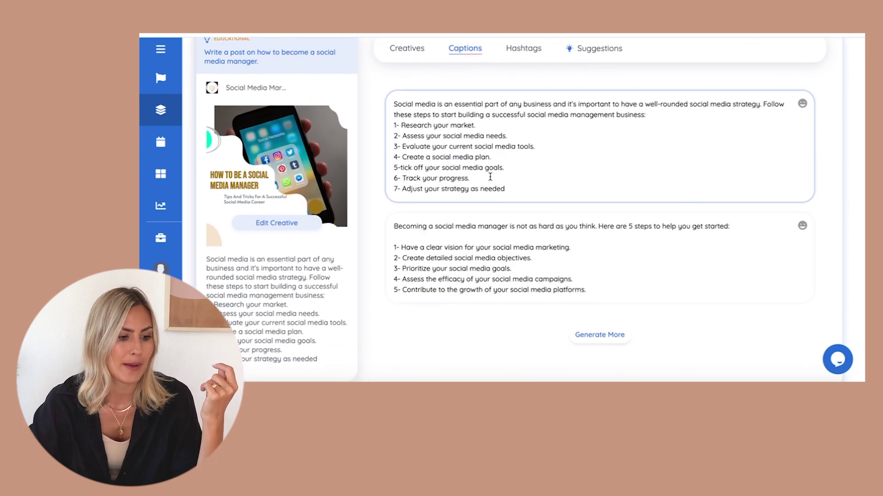
click(606, 338)
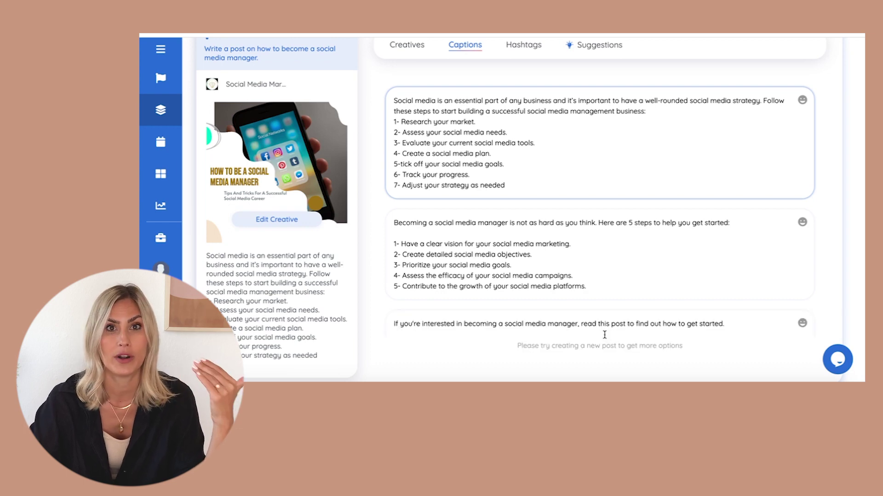
scroll(510, 247, up, 1)
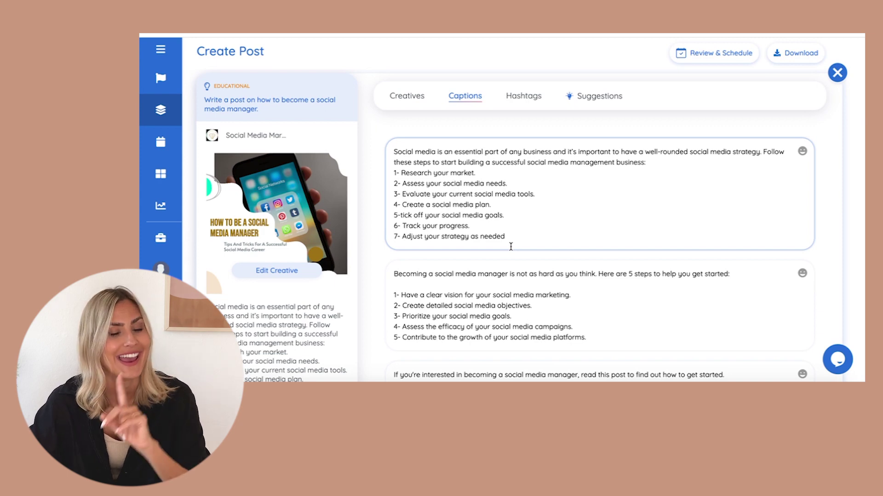
click(536, 95)
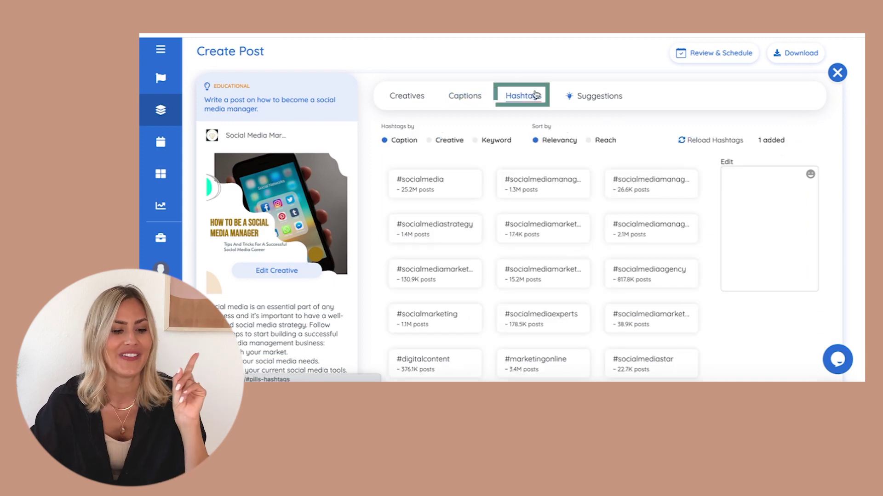
Step: Add eight hashtags including #socialmedia, #socialmediamanagement and #socialmediaagency, then preview the post
click(464, 185)
click(524, 186)
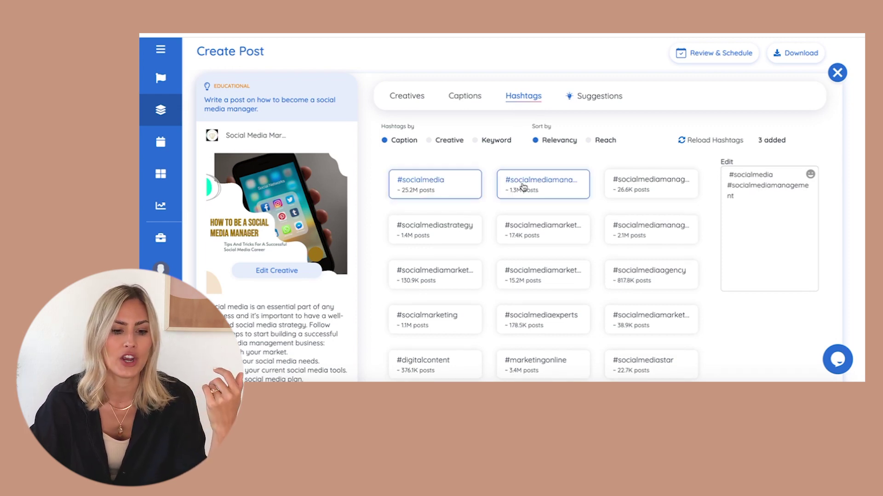
click(536, 230)
click(623, 228)
click(631, 198)
click(642, 272)
click(566, 275)
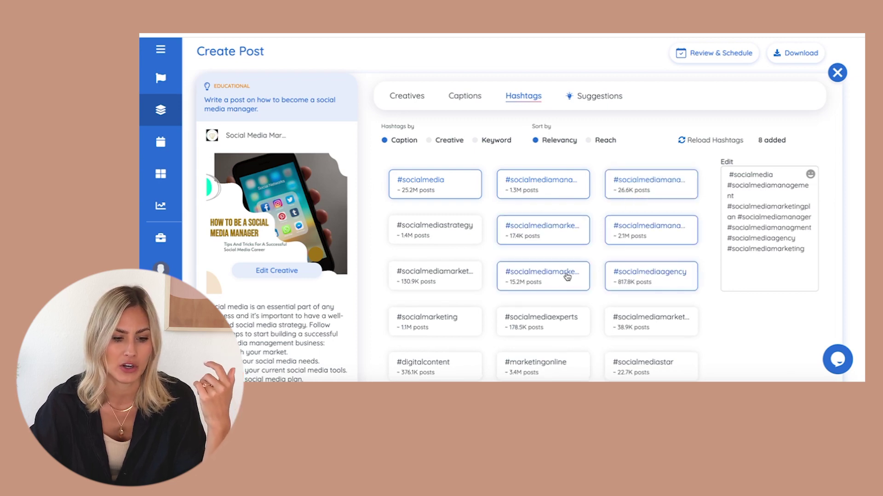
scroll(567, 275, down, 1)
scroll(567, 276, up, 1)
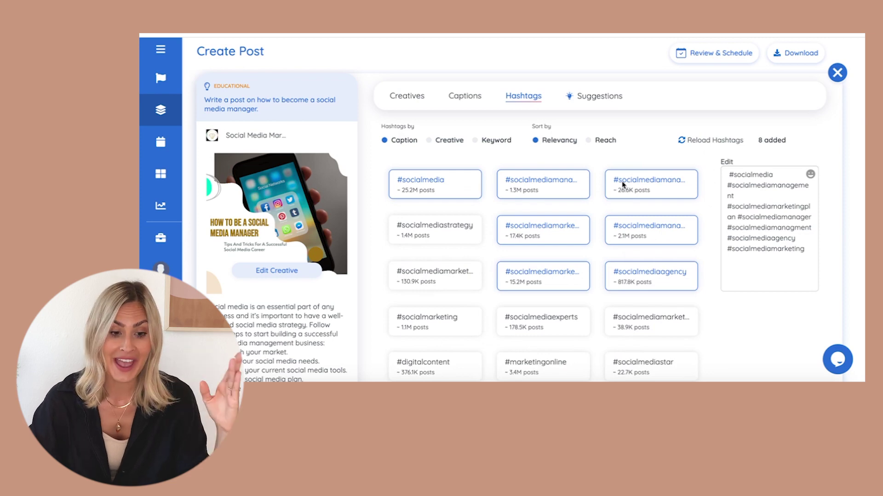
click(702, 57)
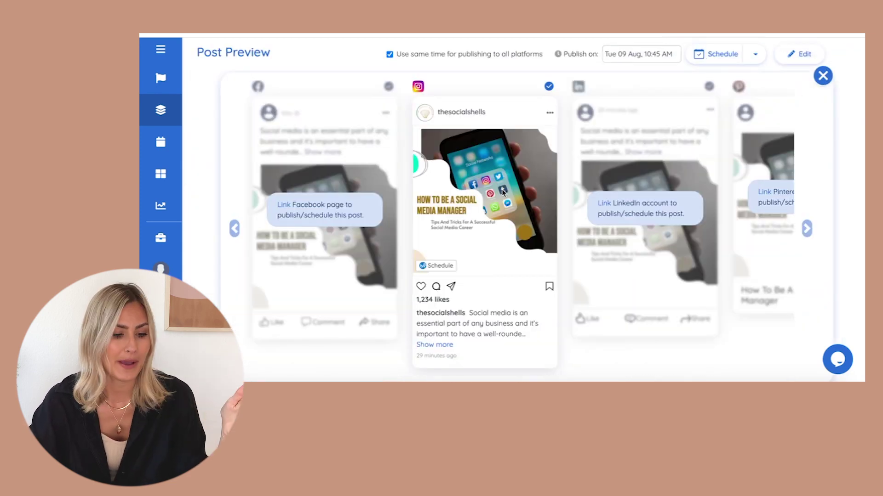
Step: Schedule the post for Tuesday 9 August and go to the Content Calendar
click(699, 51)
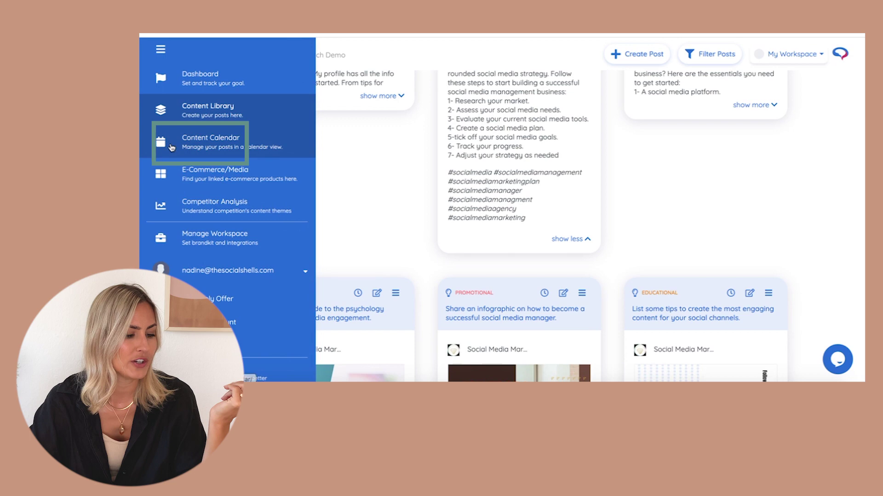
click(171, 147)
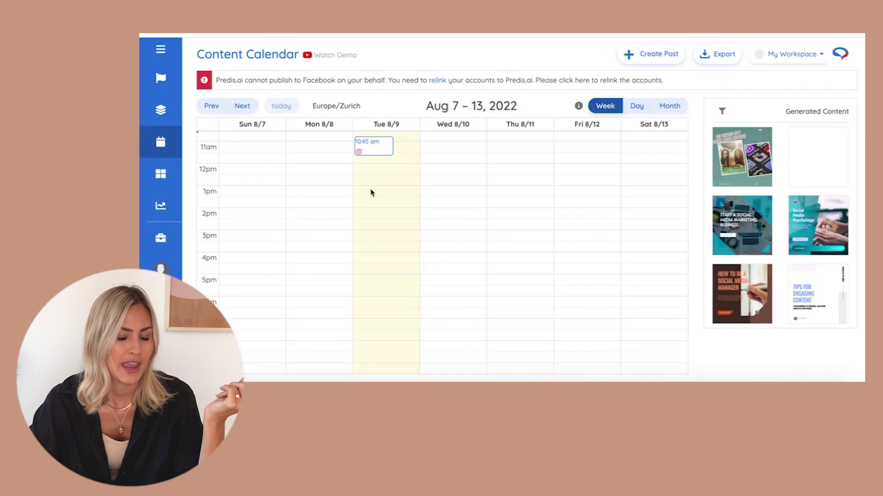